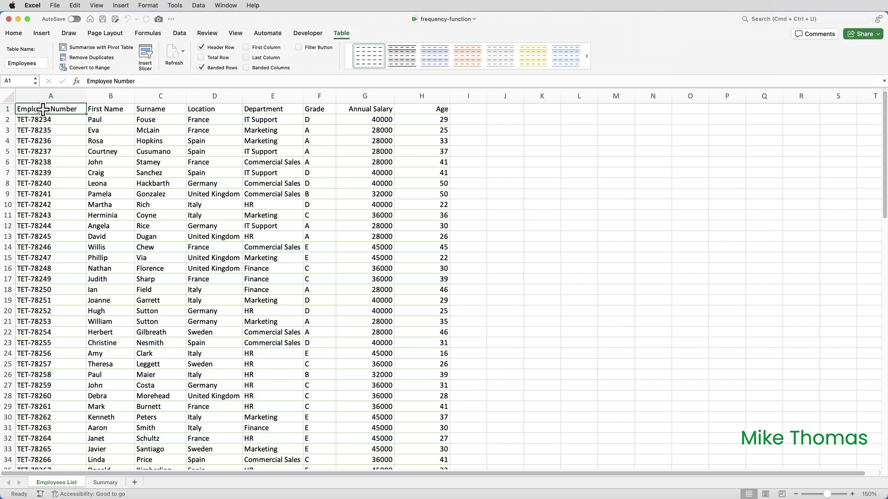
# Step: Check the Employees List sheet, then settle on Summary with its age ranges and bins 18, 25, 40, 50
pyautogui.click(105, 482)
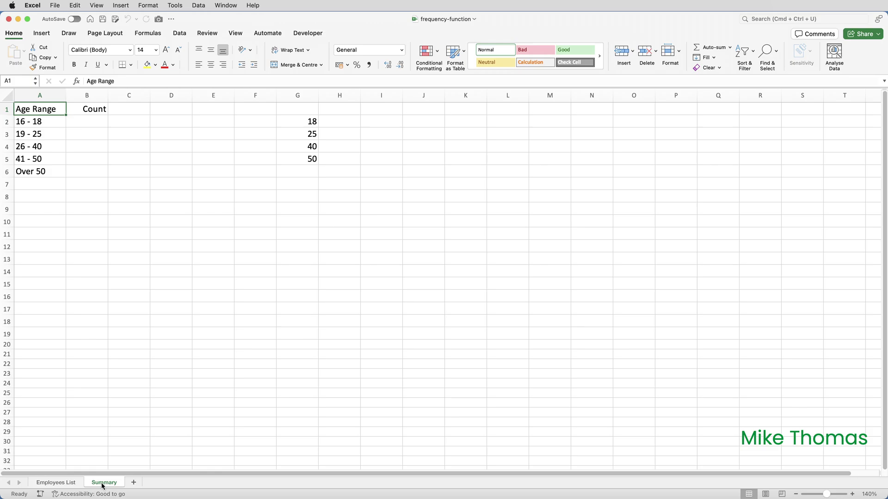
pyautogui.click(73, 483)
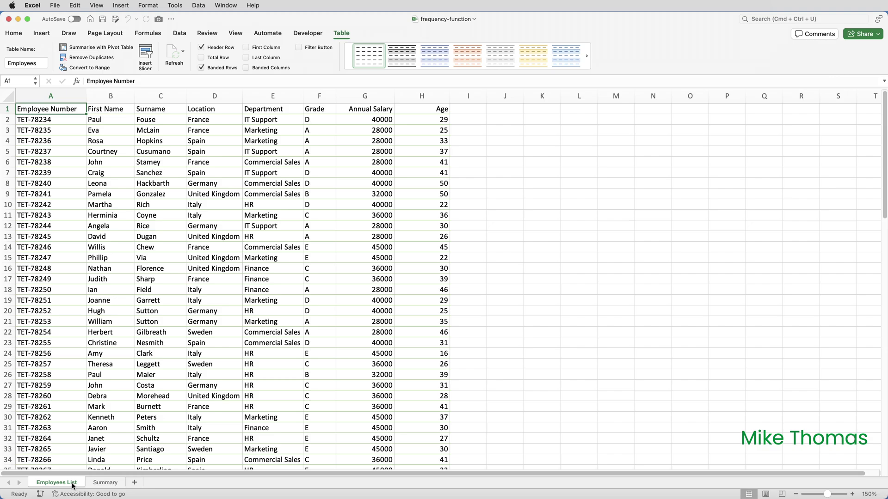
pyautogui.click(104, 482)
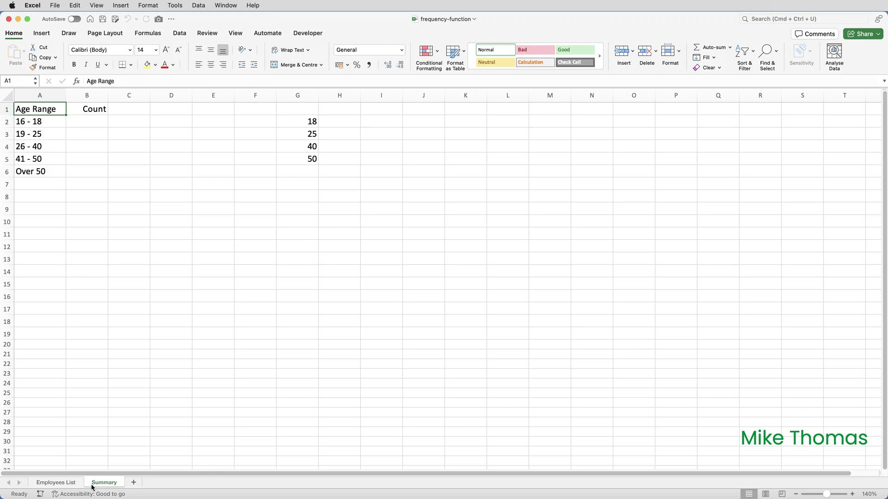
# Step: In B2, enter =FREQUENCY(Employees[Age],G2:G5 with the Age column as data and G2:G5 as bins
pyautogui.click(89, 121)
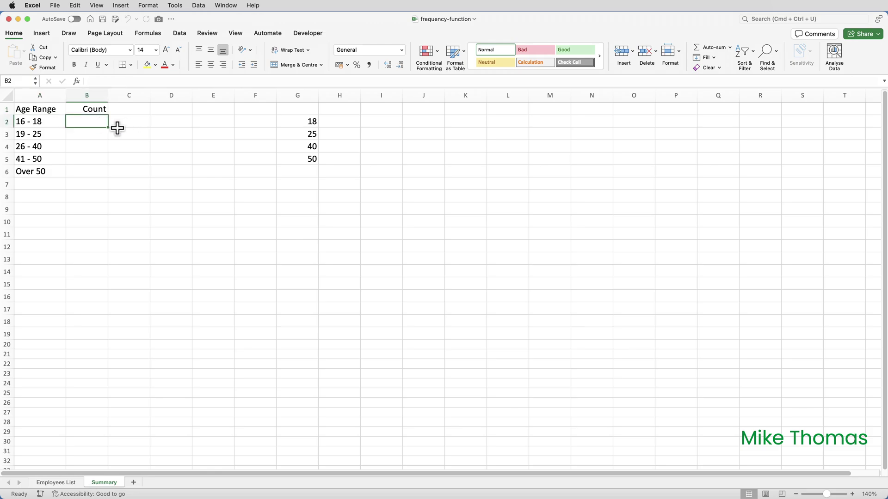
pyautogui.write('=fr')
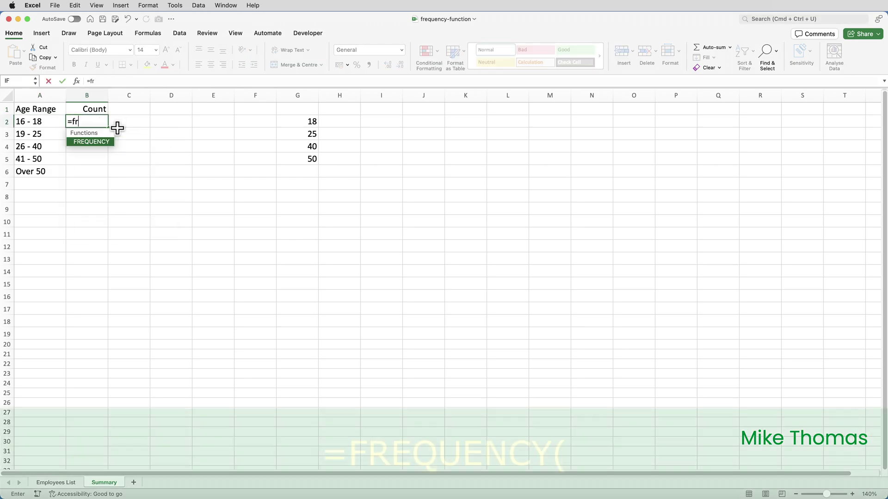
pyautogui.press('Tab')
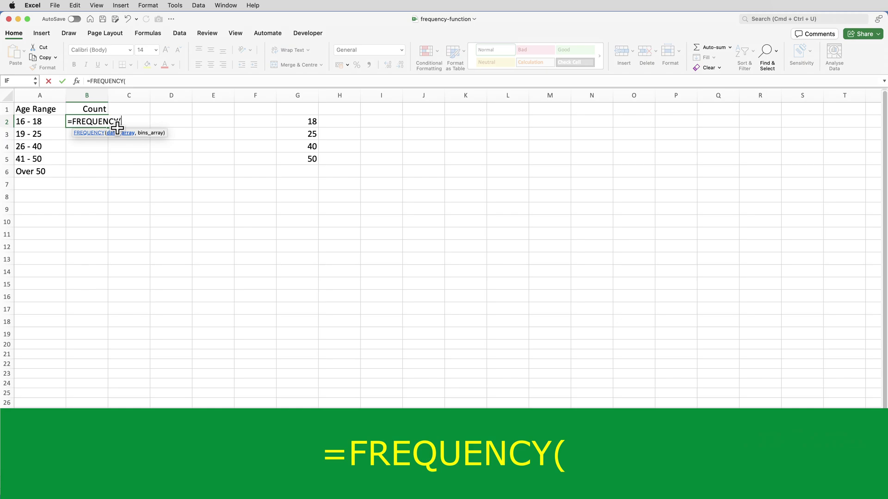
pyautogui.write('Empl')
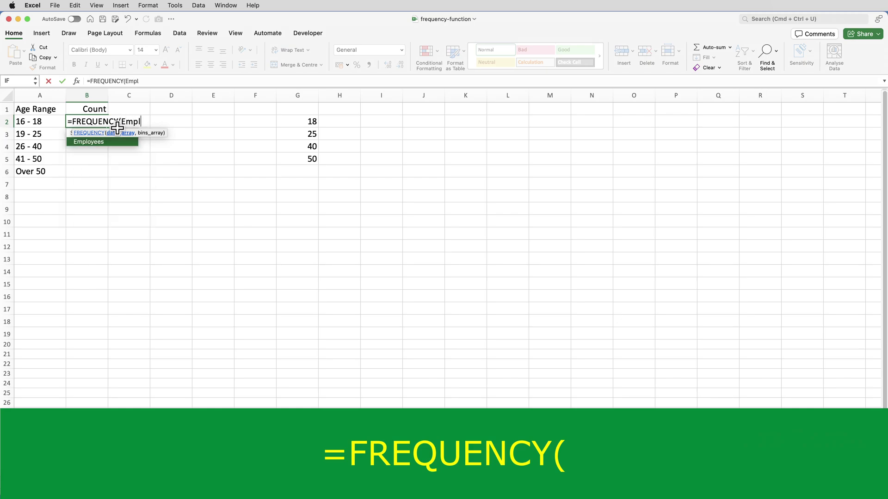
pyautogui.write('oyees')
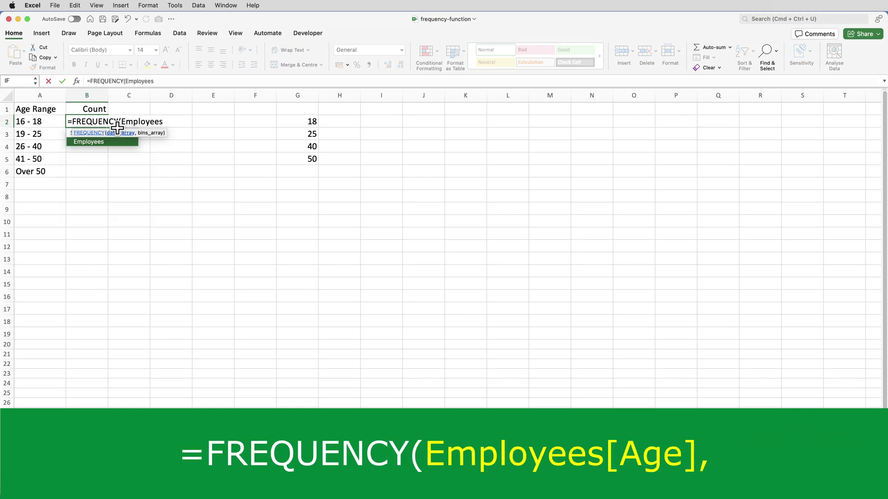
pyautogui.write('[')
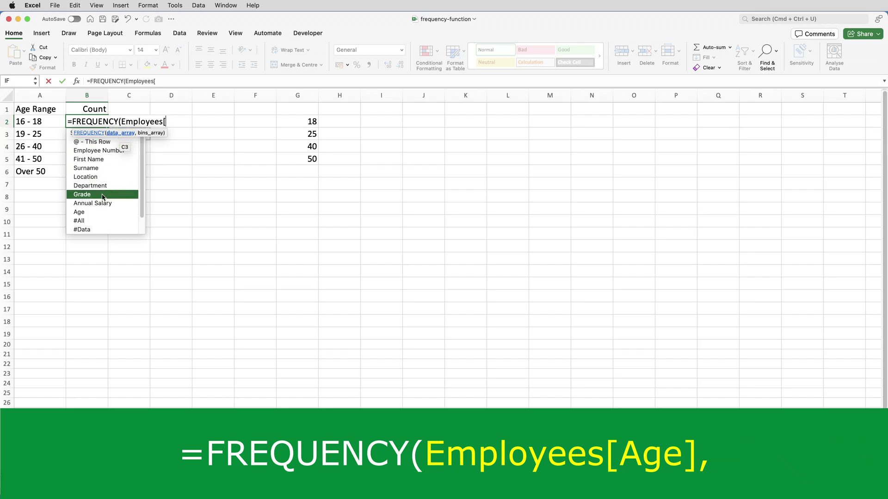
pyautogui.write('Age')
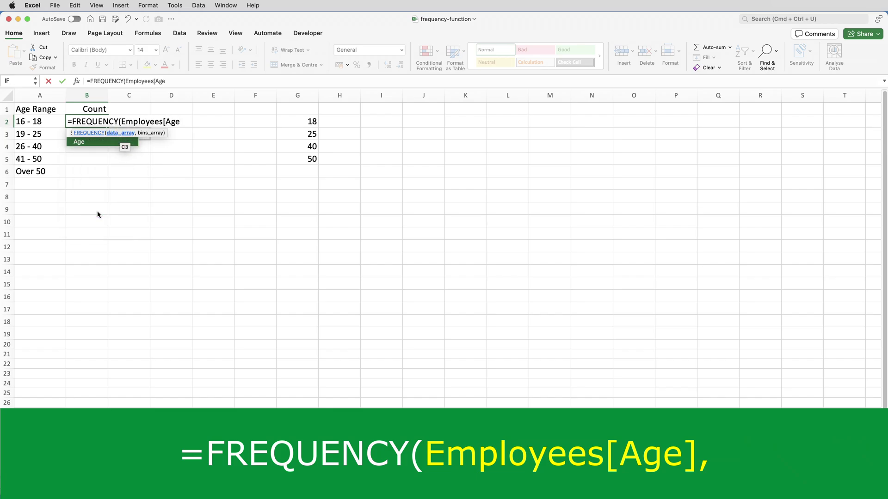
pyautogui.write(']')
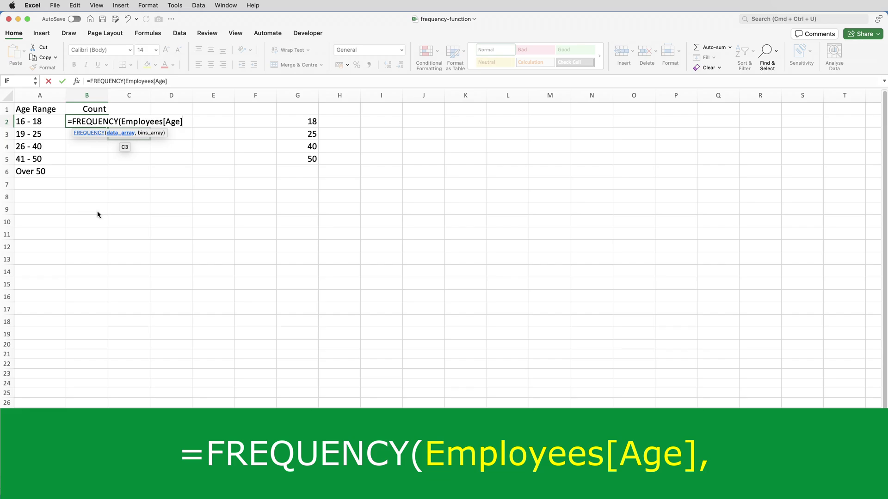
pyautogui.write(',')
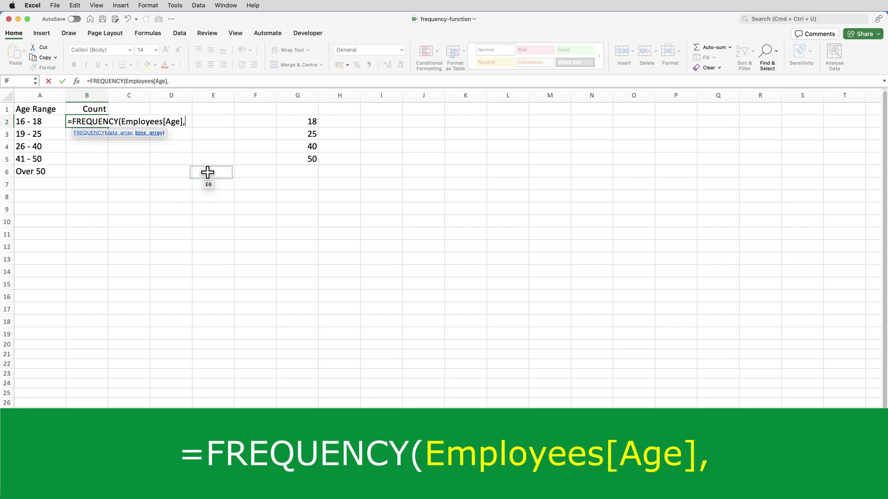
pyautogui.moveTo(294, 123); pyautogui.dragTo(299, 155)
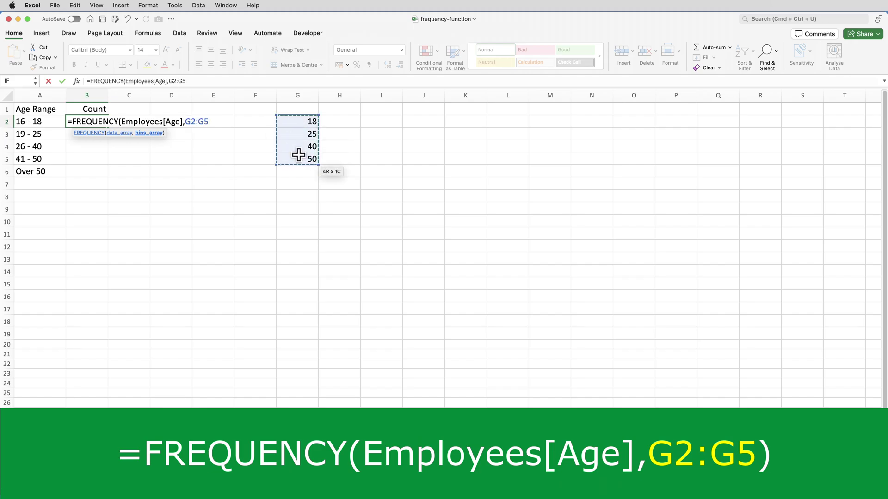
# Step: Close and commit the FREQUENCY formula so the counts fill B2:B6
pyautogui.write(')')
pyautogui.press('Return')
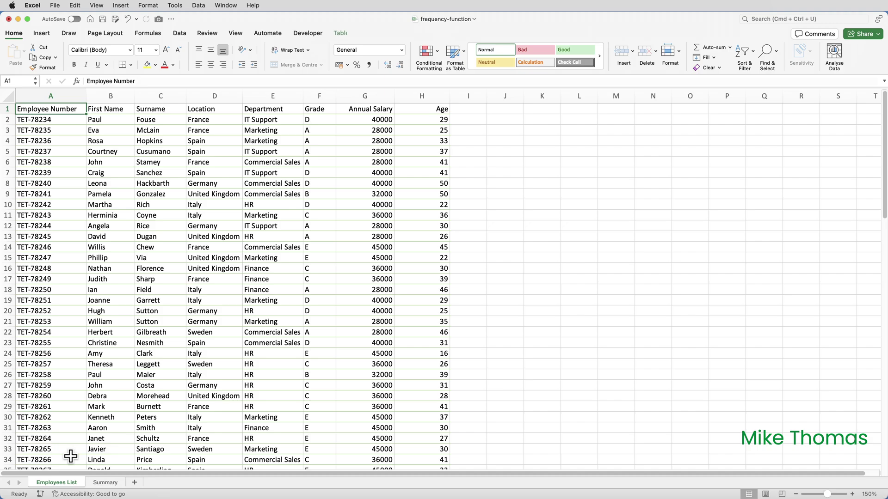
pyautogui.hotkey('ctrl', 'End')
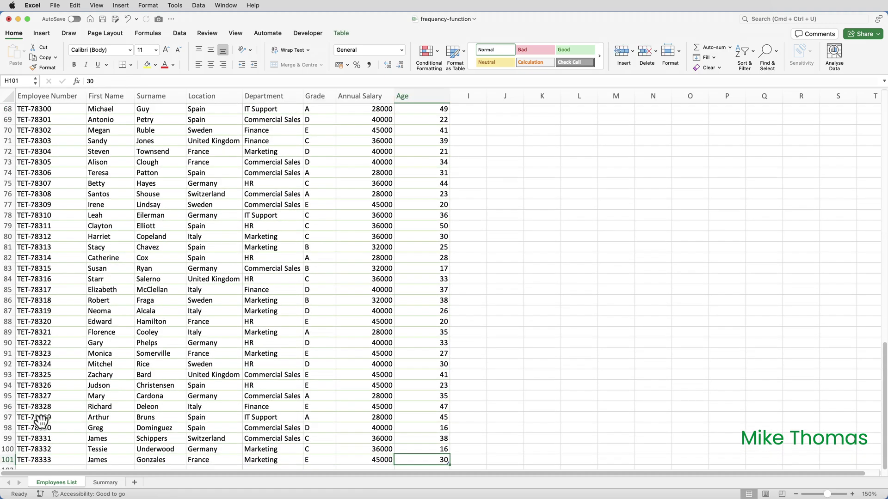
# Step: Duplicate the last employee row into row 102 and set its age to 53
pyautogui.scroll(-1, 43, 422)
pyautogui.moveTo(43, 424); pyautogui.dragTo(413, 431)
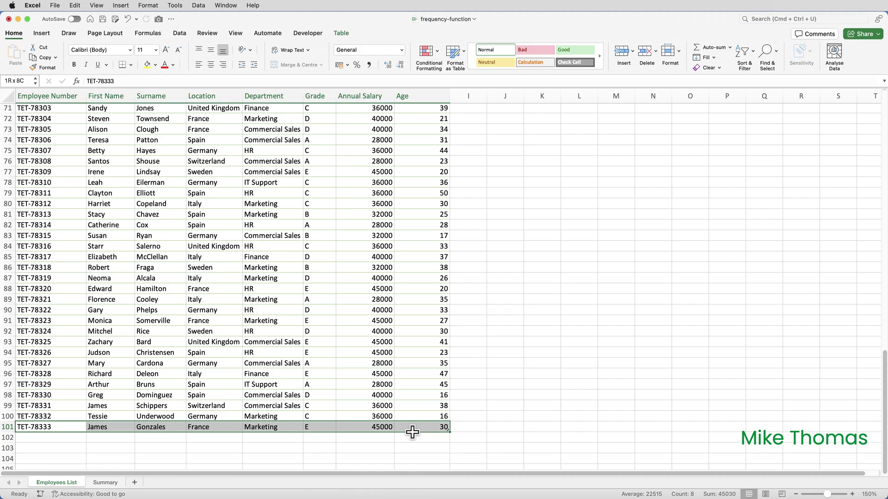
pyautogui.press('super+c')
pyautogui.click(69, 443)
pyautogui.press('super+v')
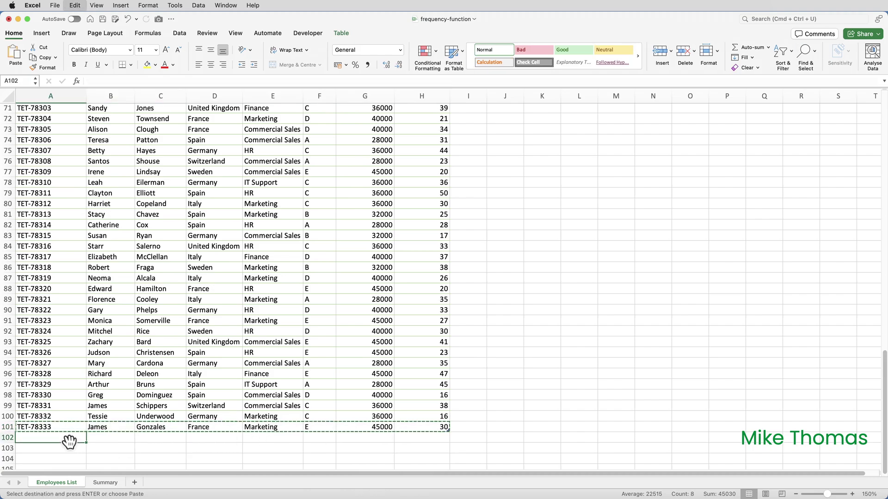
pyautogui.click(440, 437)
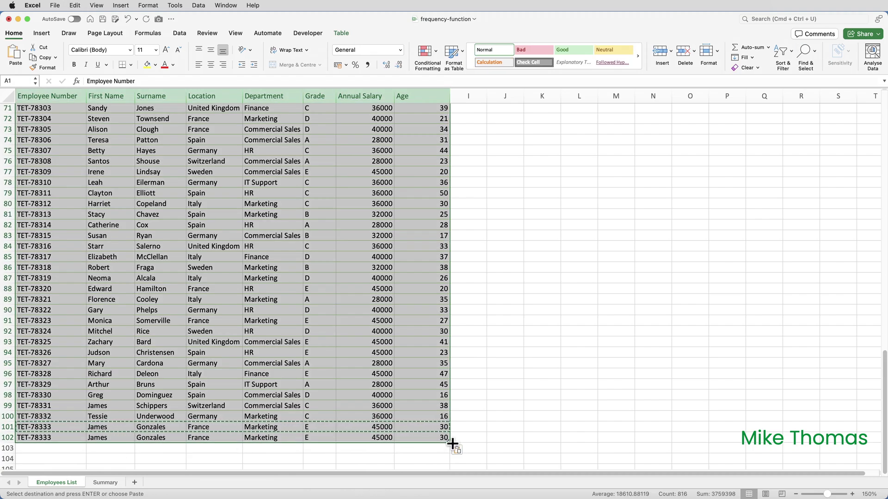
pyautogui.write('6')
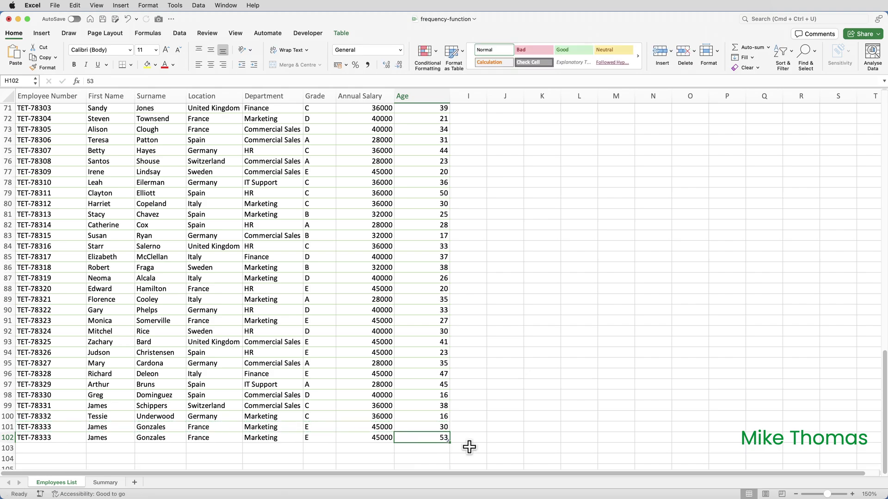
# Step: Hide the bin-limits column G on the Summary sheet
pyautogui.click(104, 483)
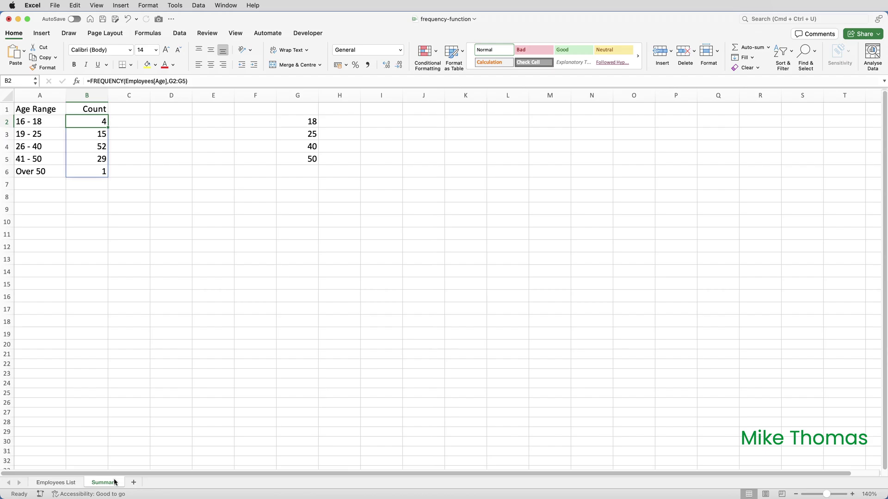
pyautogui.click(146, 184)
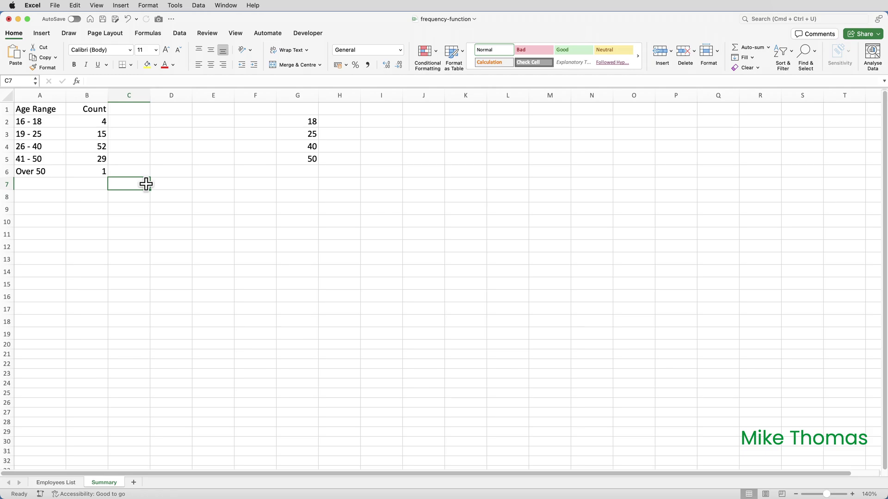
pyautogui.click(299, 97)
pyautogui.rightClick(301, 98)
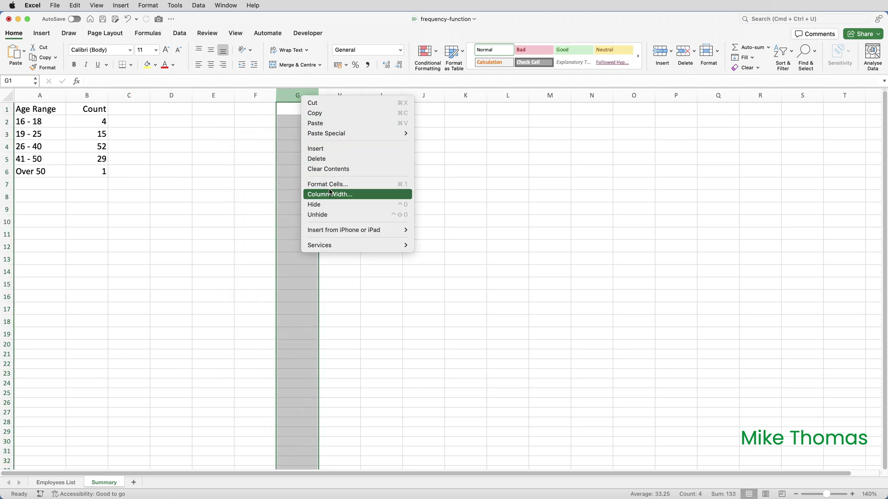
pyautogui.click(323, 205)
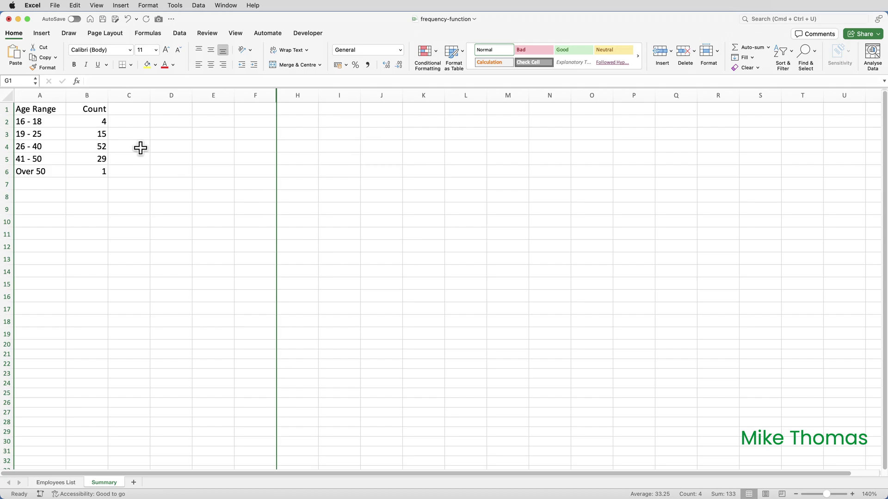
# Step: Chart A1:B6 as a clustered column chart and position it beside the table
pyautogui.moveTo(46, 113); pyautogui.dragTo(89, 169)
pyautogui.click(49, 35)
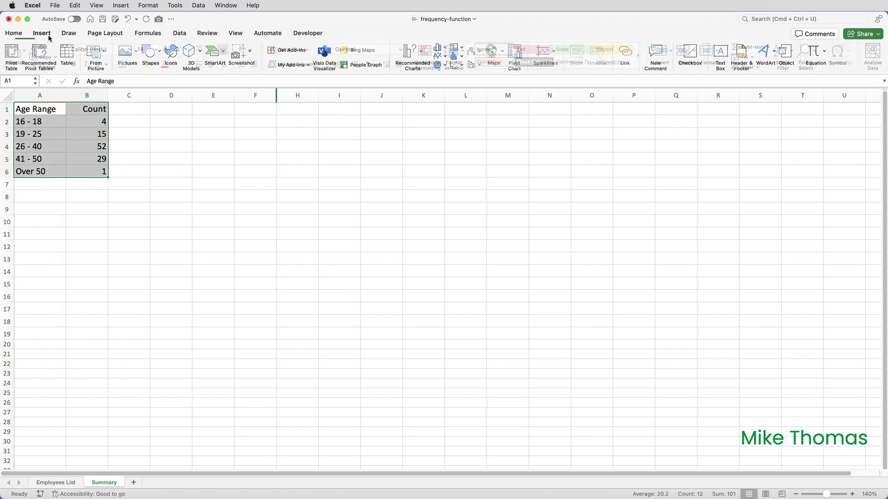
pyautogui.click(444, 52)
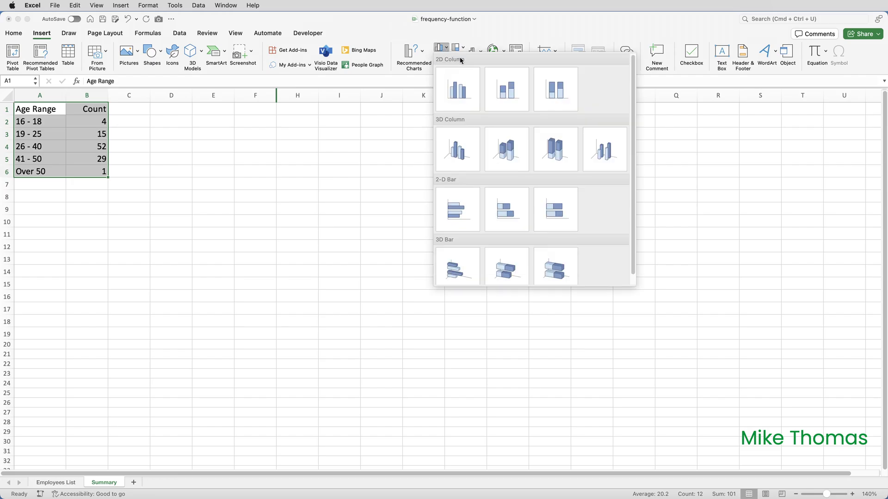
pyautogui.click(458, 89)
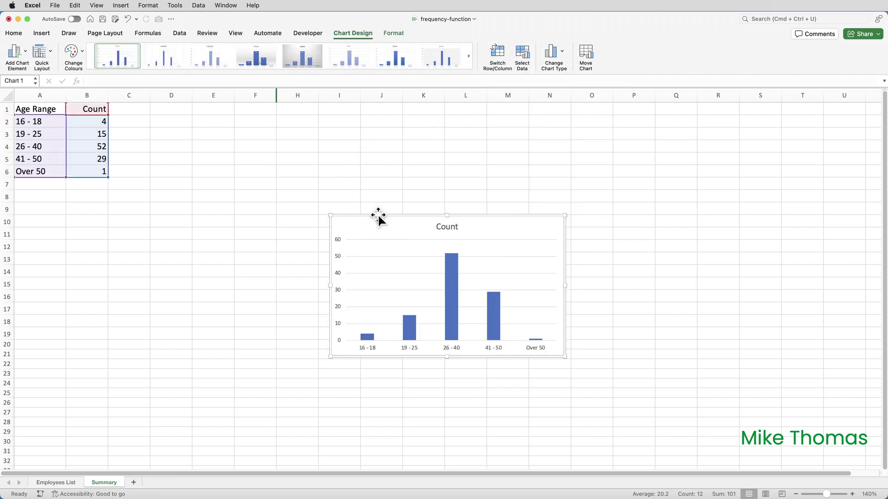
pyautogui.moveTo(378, 217); pyautogui.dragTo(198, 118)
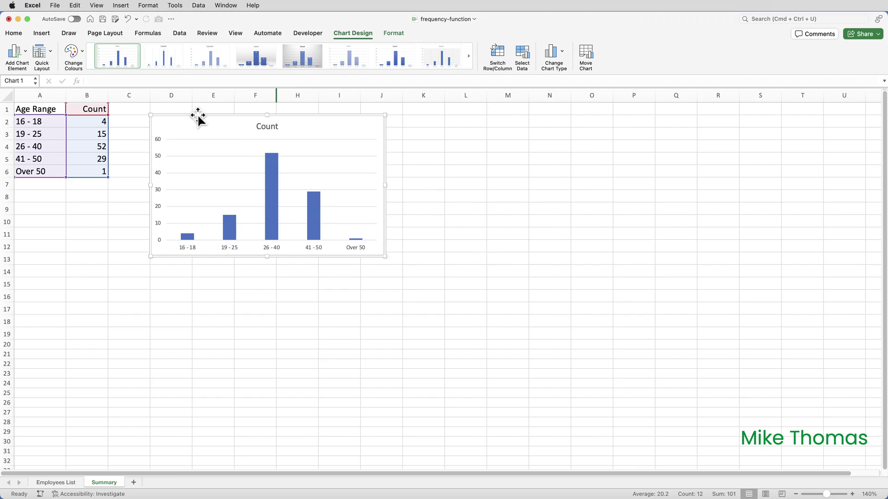